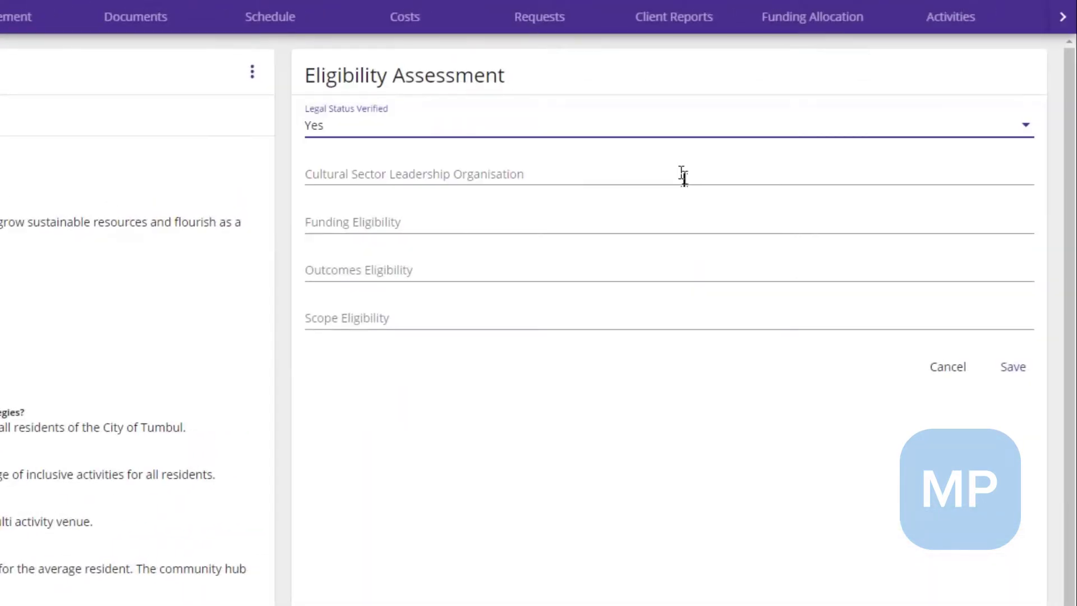
# - Complete the eligibility assessment with organisation TWQ, funding Eligible, outcomes "Outcome is perfectly in line with guideline", scope "Project scope is Eligible", and save it
pyautogui.click(684, 177)
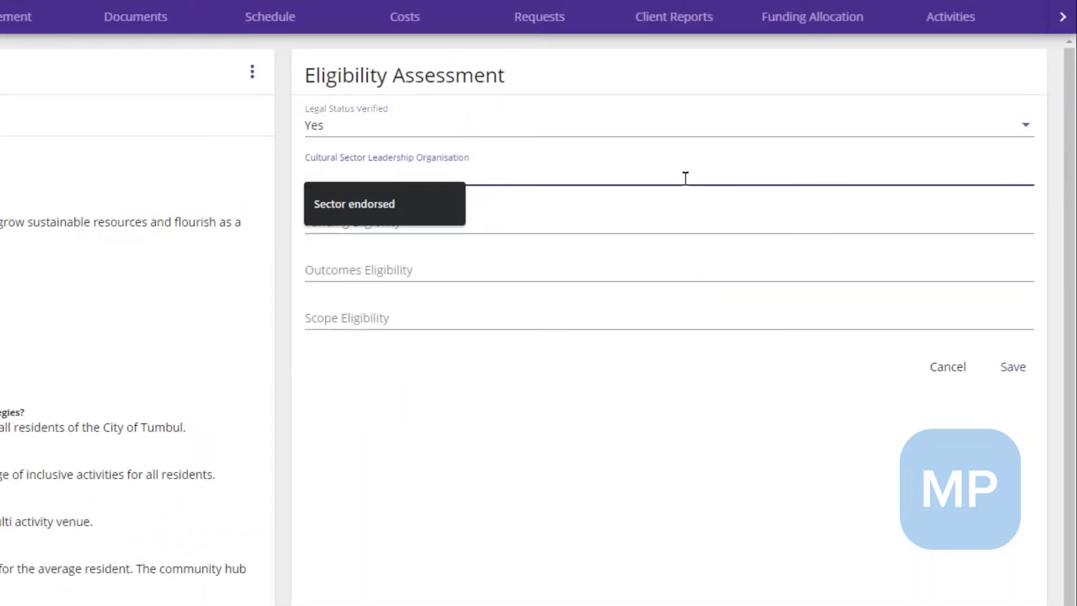
pyautogui.write('twq')
pyautogui.press('Tab')
pyautogui.write('E')
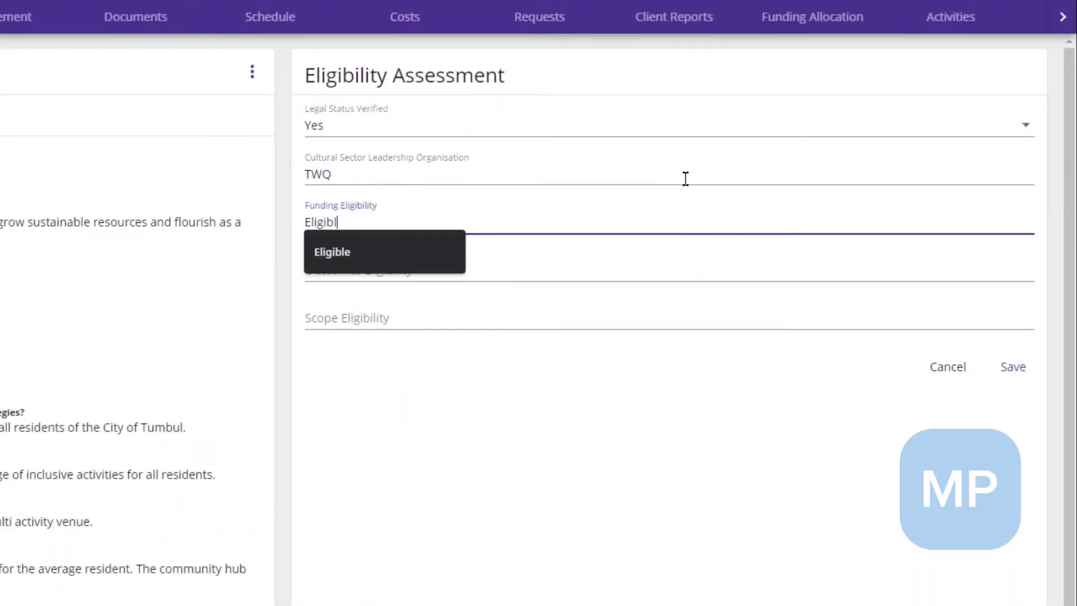
pyautogui.write('ligibl')
pyautogui.press('Tab')
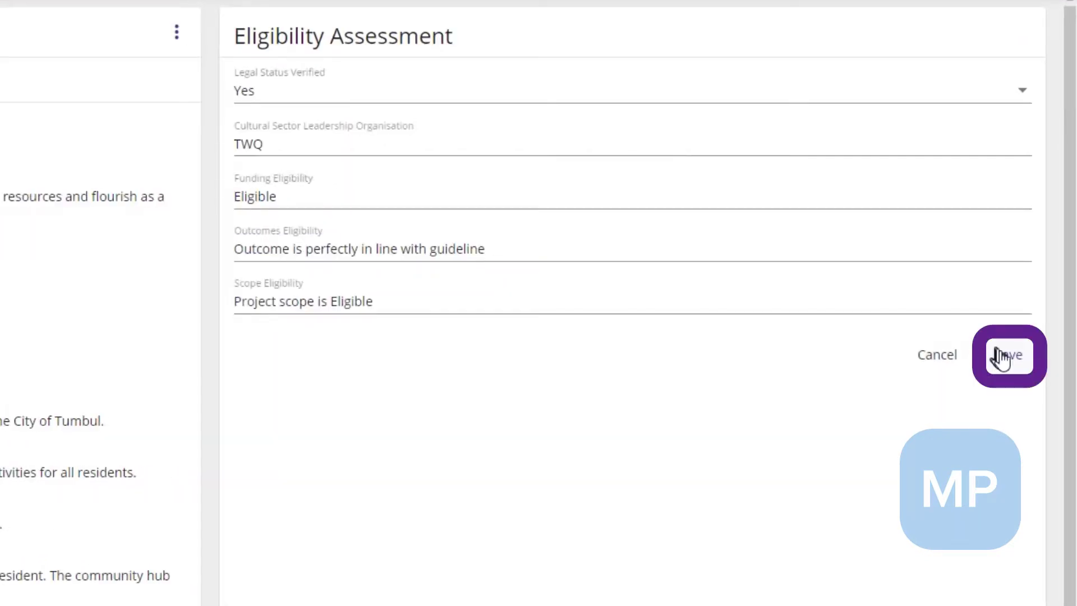
pyautogui.click(1003, 356)
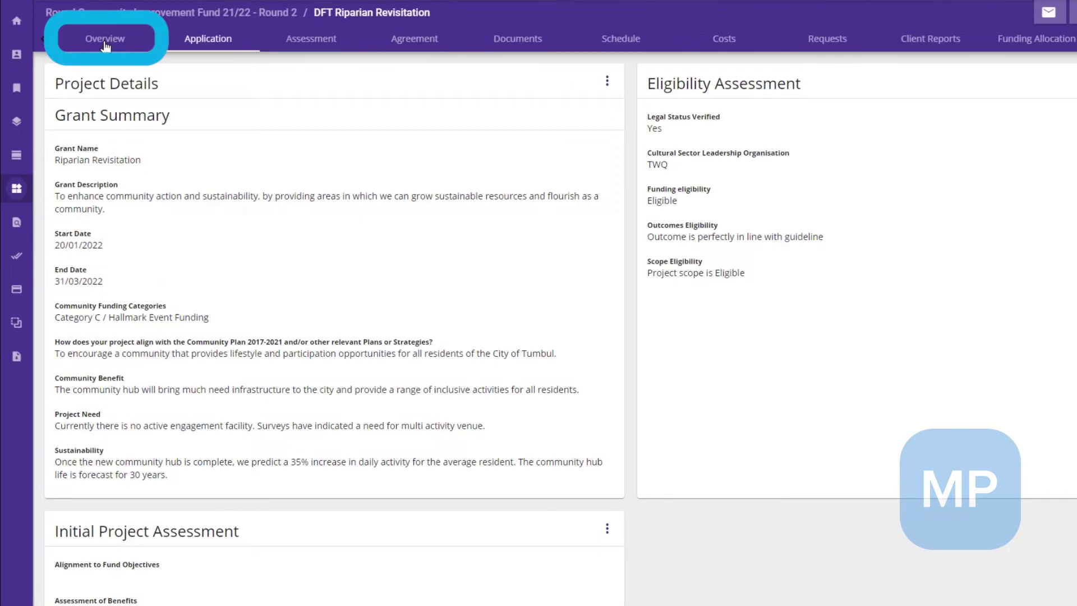
# - Set the grant's eligibility status to Eligible and its assessment status to Started in the grant overview
pyautogui.click(105, 46)
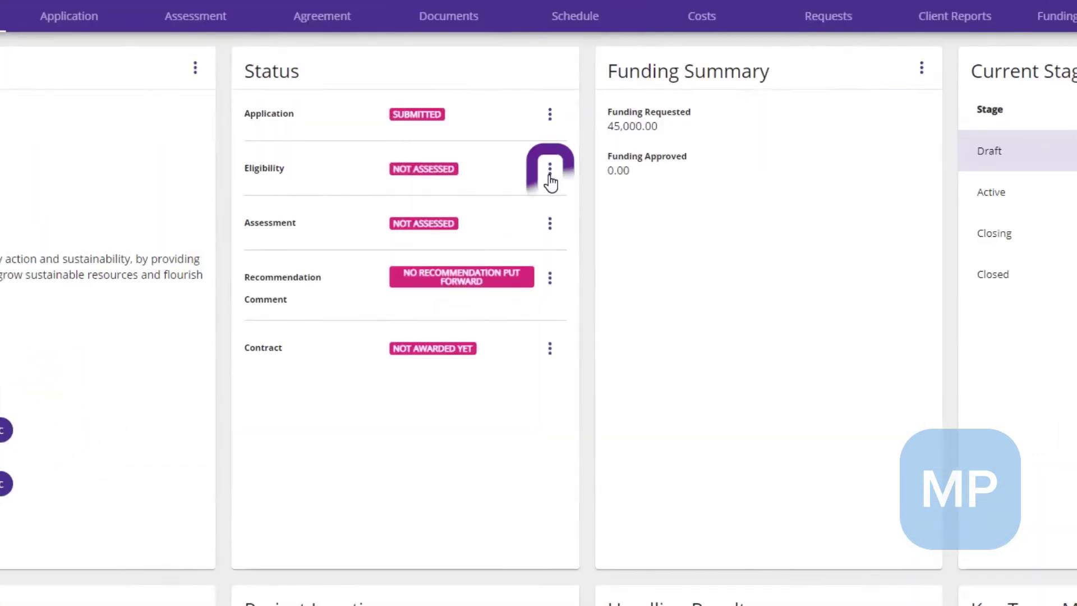
pyautogui.click(550, 174)
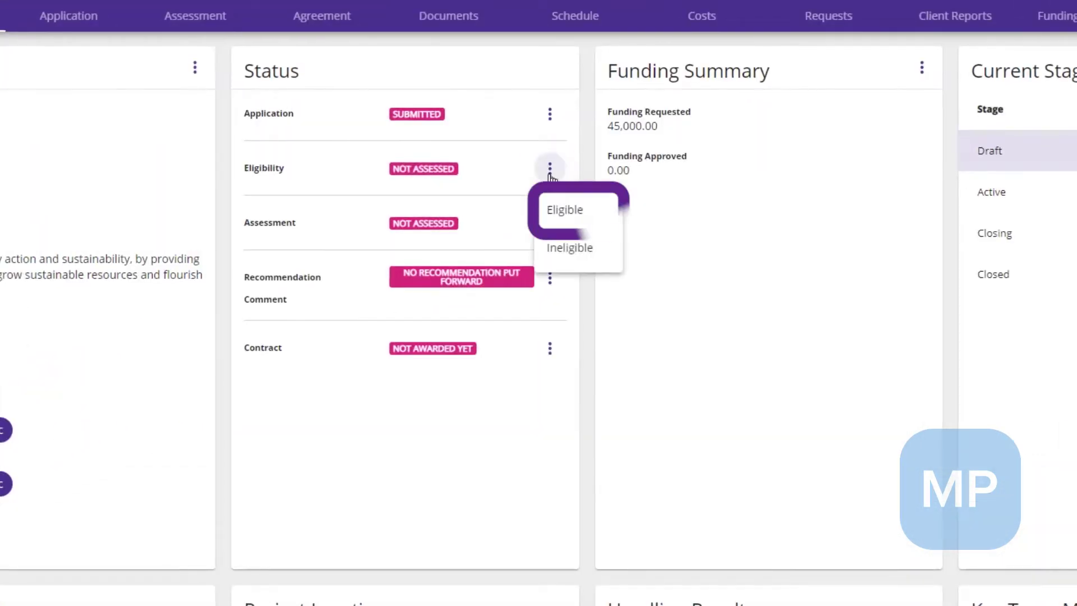
pyautogui.click(572, 212)
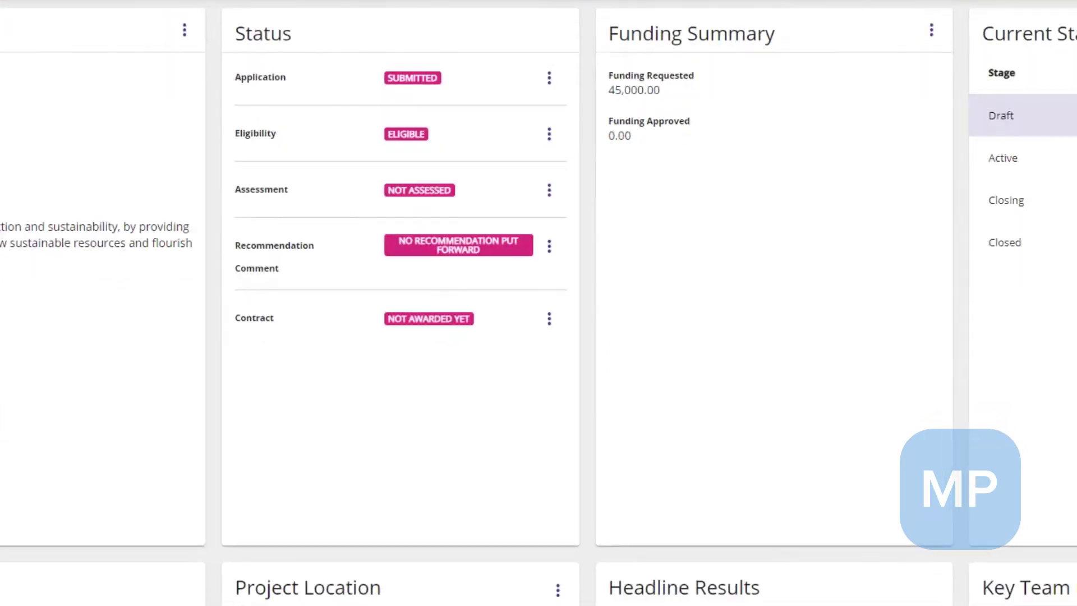
pyautogui.click(548, 193)
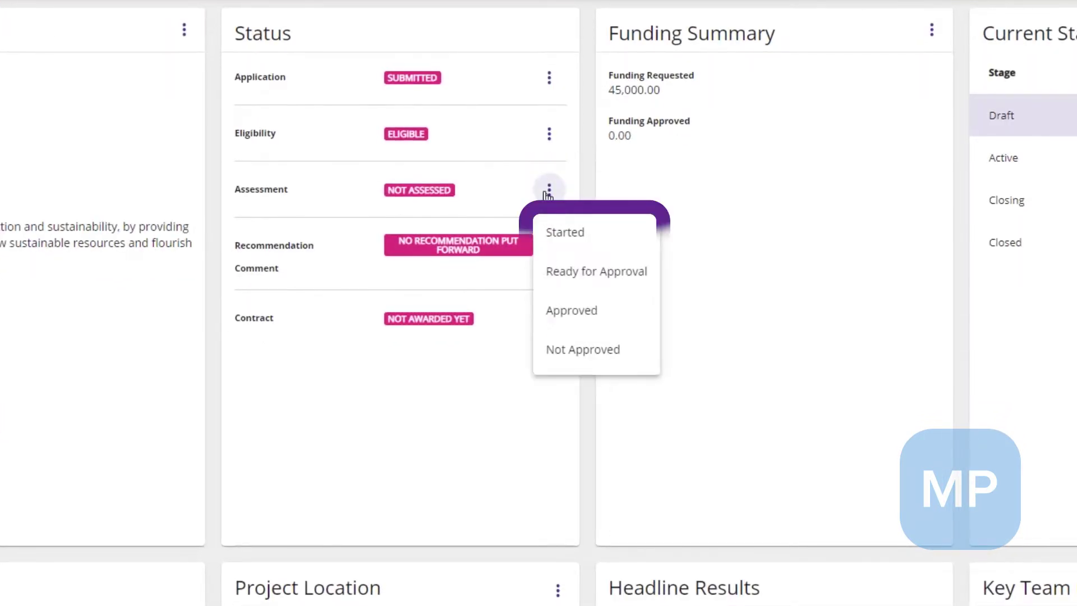
pyautogui.click(543, 237)
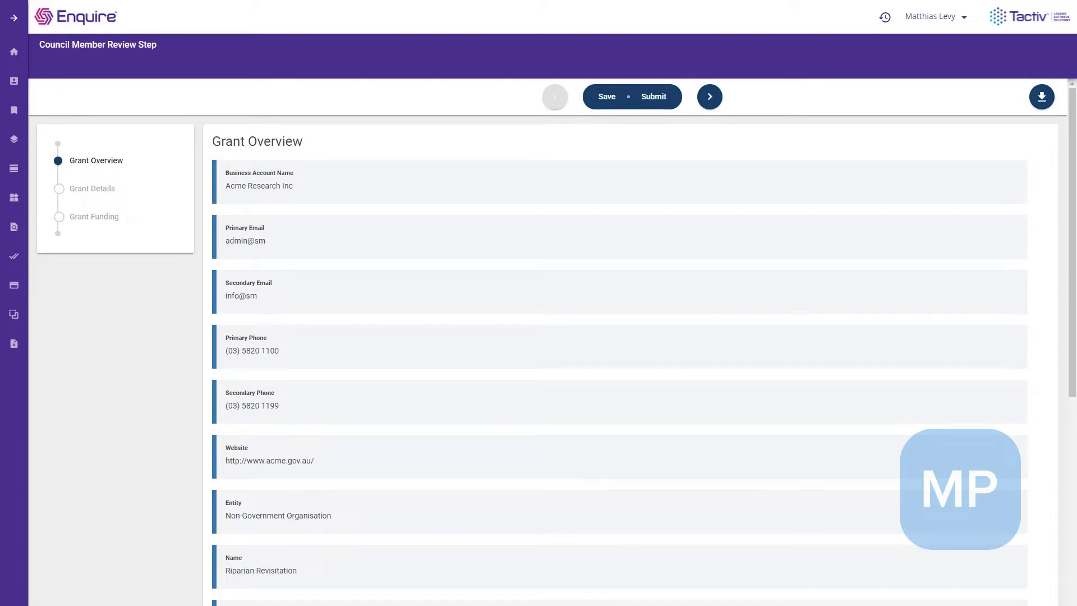
# - In the council member review, mark the project eligible, rate its Strategic Community Plan alignment Very Good, and open the grant's assessment section
pyautogui.scroll(-6, 882, 288)
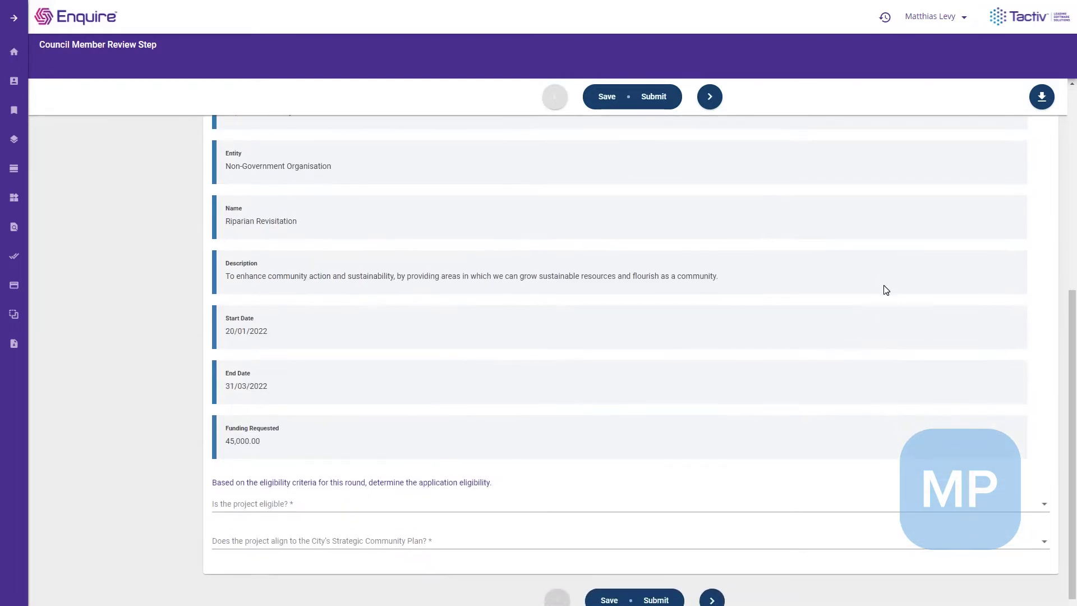
pyautogui.click(224, 502)
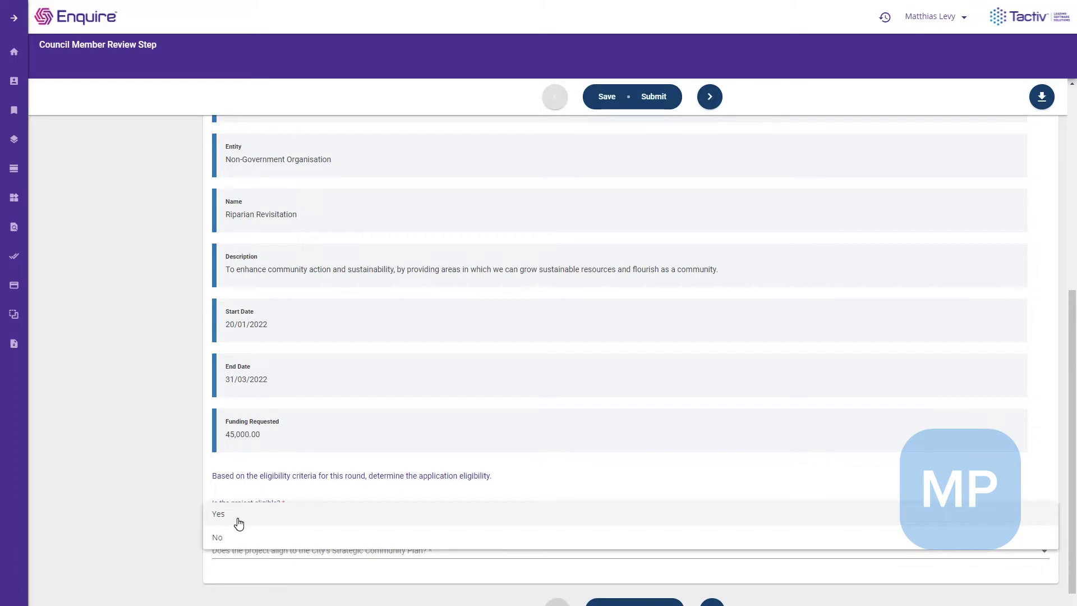
pyautogui.click(239, 523)
pyautogui.click(468, 558)
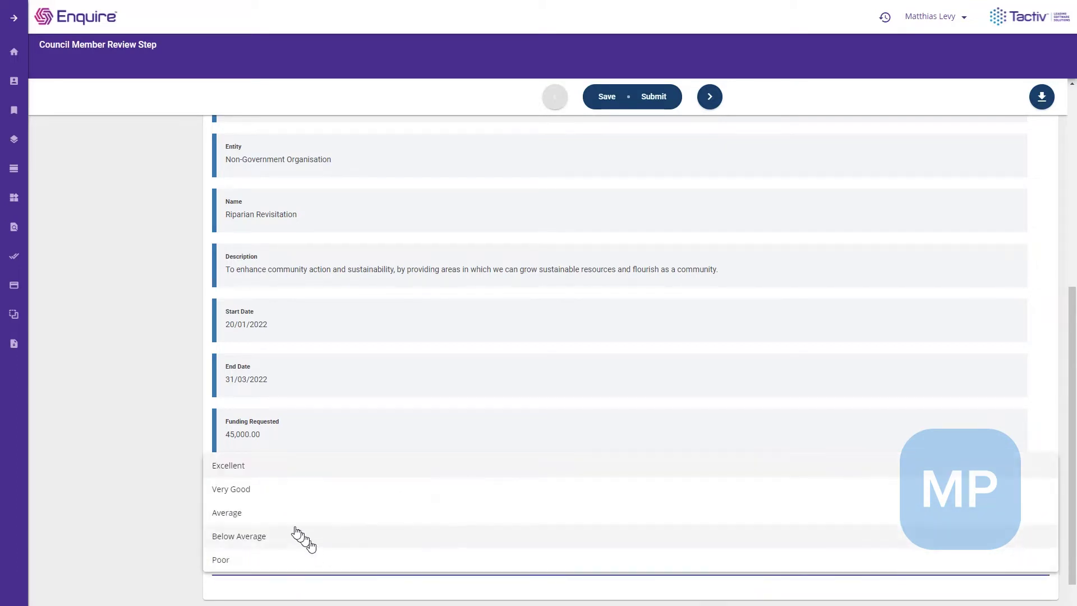
pyautogui.click(260, 489)
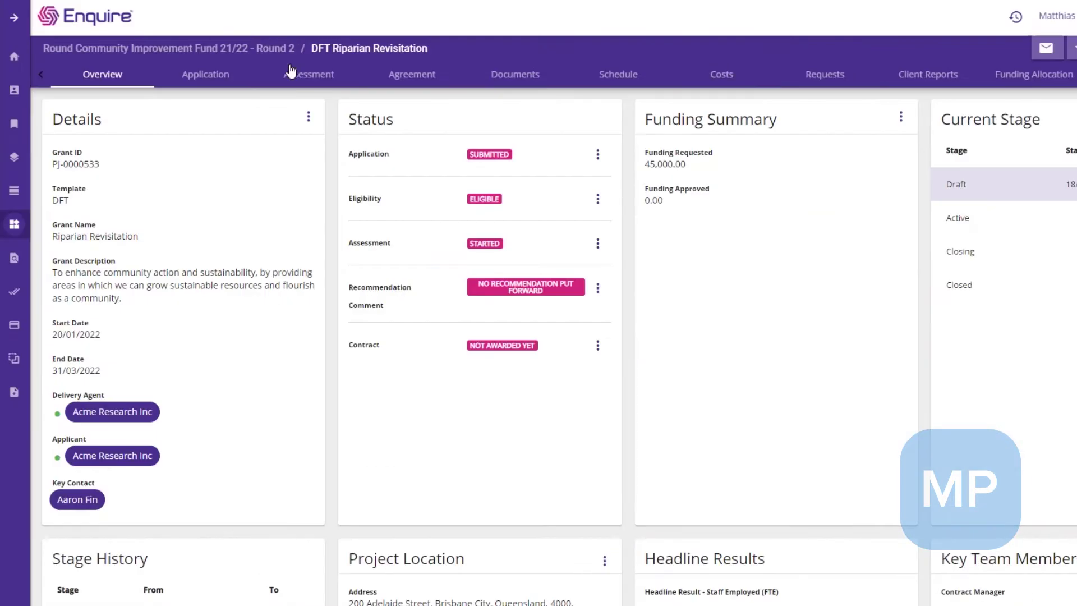
pyautogui.click(291, 71)
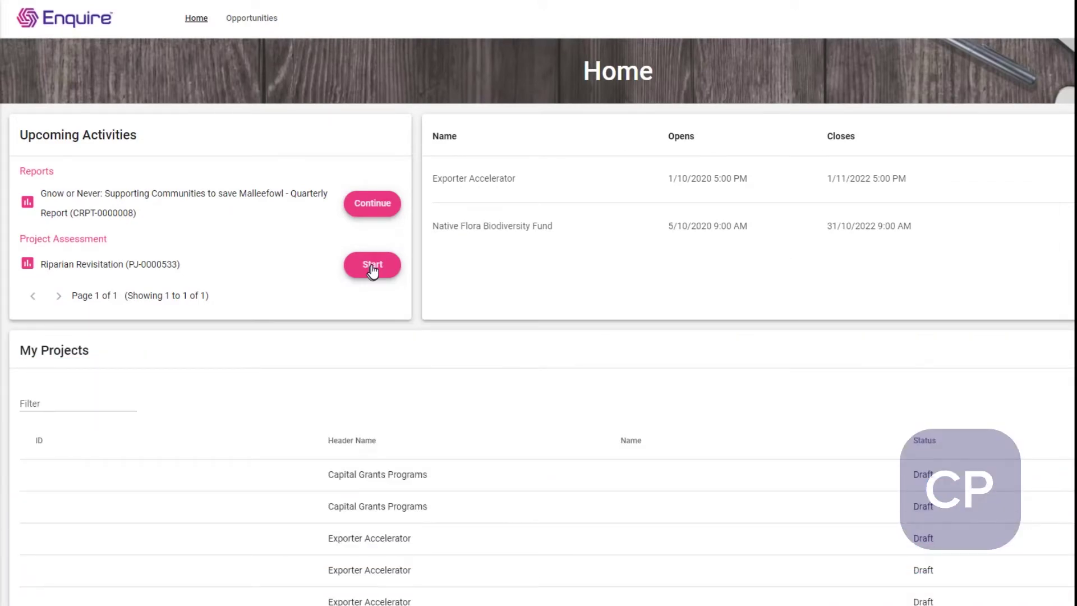
# - In the client portal, start the Riparian Revisitation assessment, answer Yes for eligibility and Average for Strategic Community Plan alignment, and continue to the next page
pyautogui.click(372, 264)
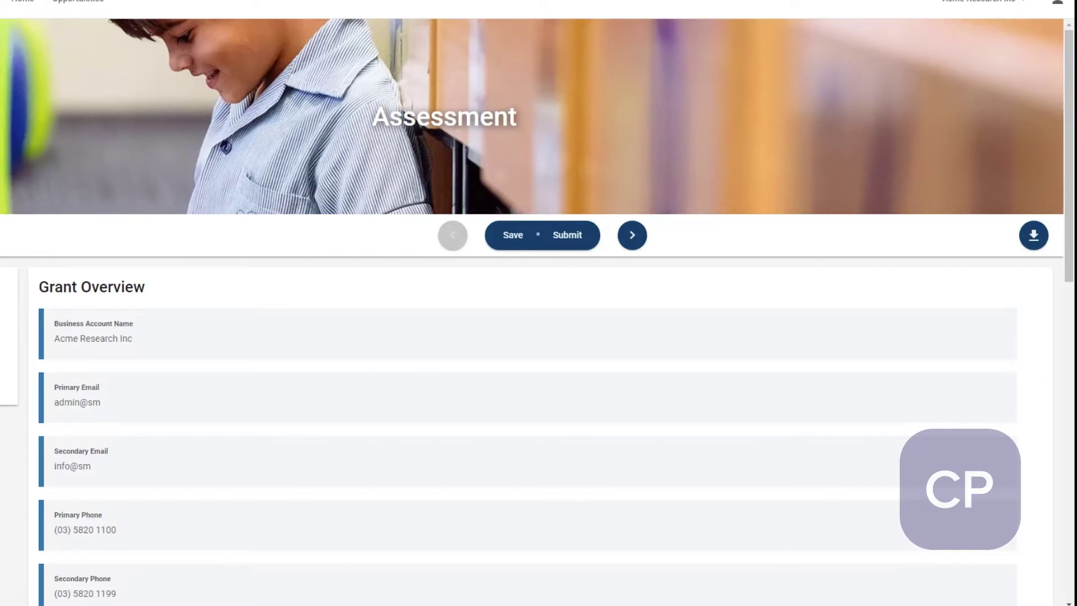
pyautogui.scroll(-10, 205, 395)
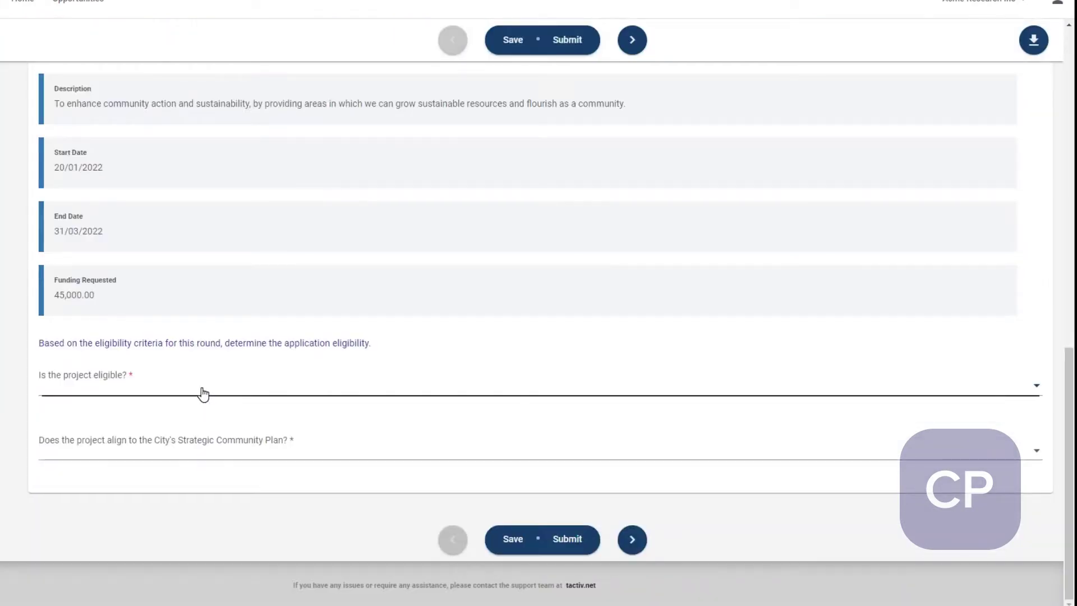
pyautogui.click(204, 394)
pyautogui.click(187, 392)
pyautogui.click(180, 452)
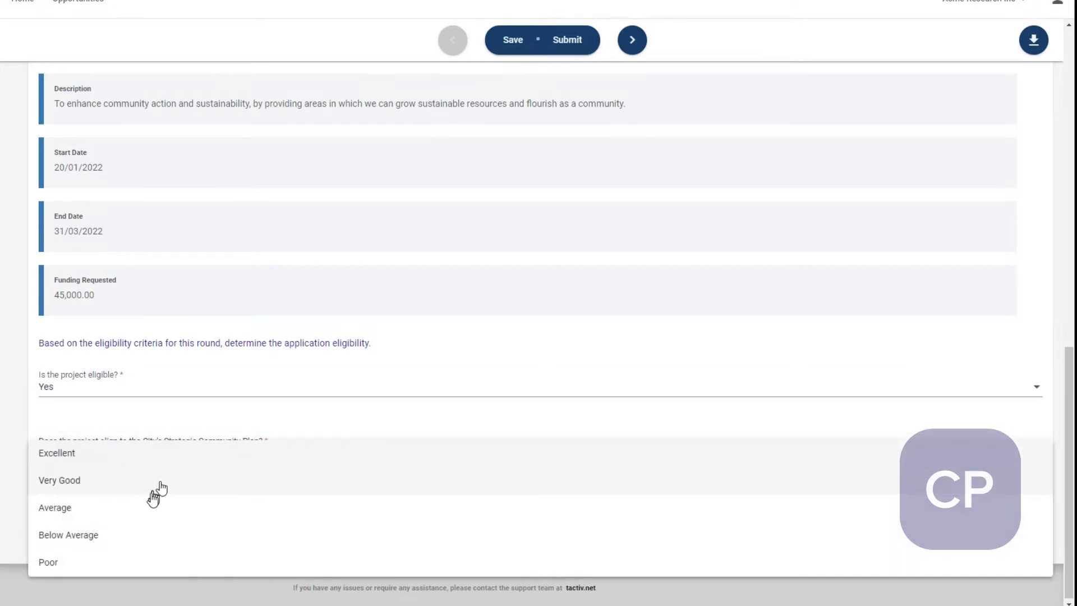
pyautogui.click(146, 505)
pyautogui.click(631, 545)
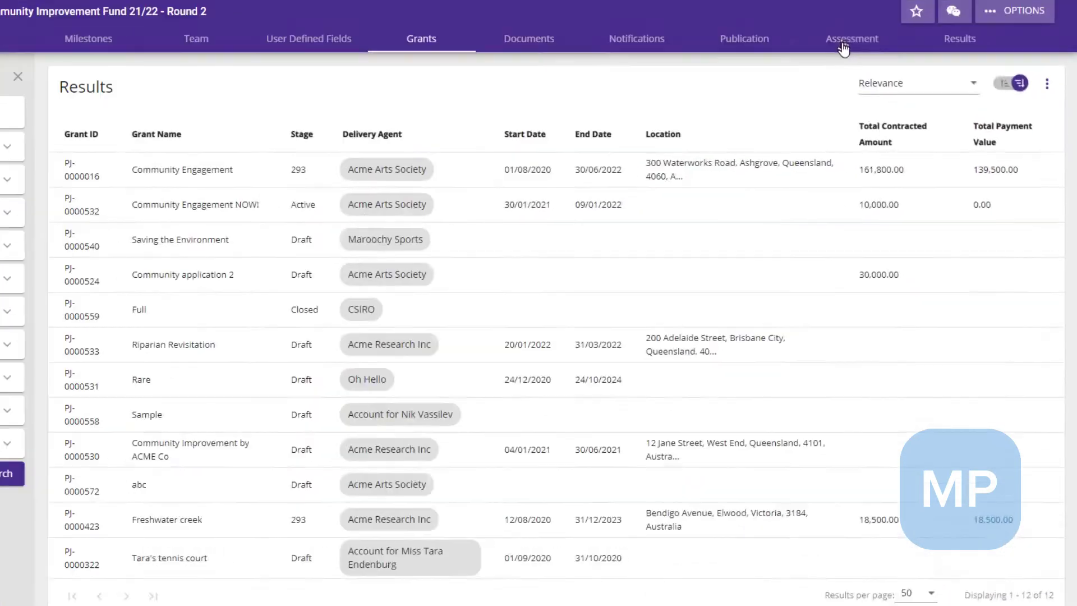
# - Export the funding round's assessment results to a spreadsheet and look through its criteria score and review columns
pyautogui.click(882, 72)
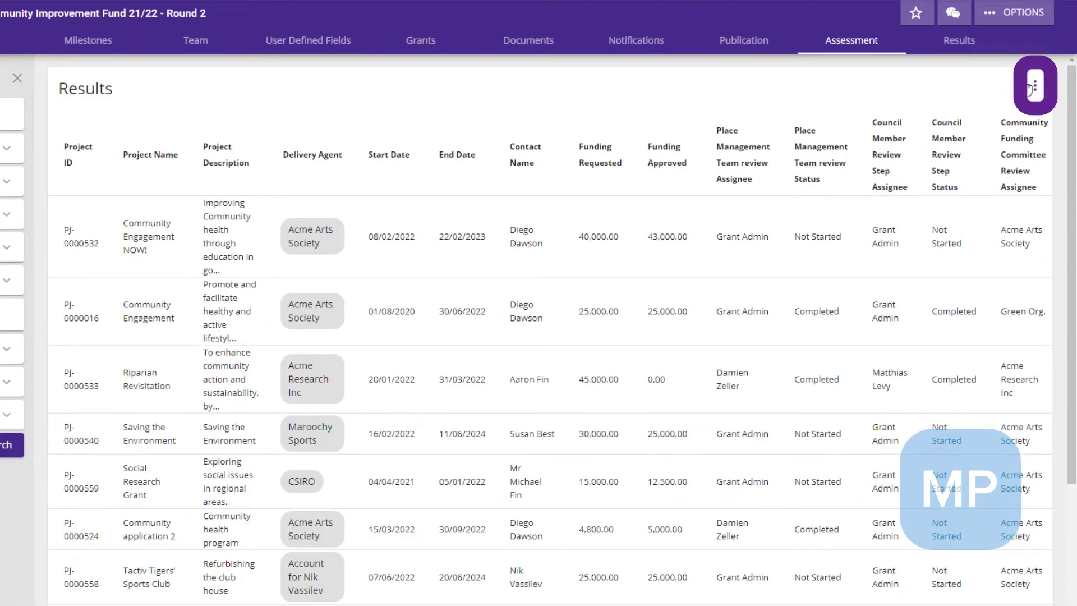
pyautogui.click(1030, 88)
pyautogui.click(987, 185)
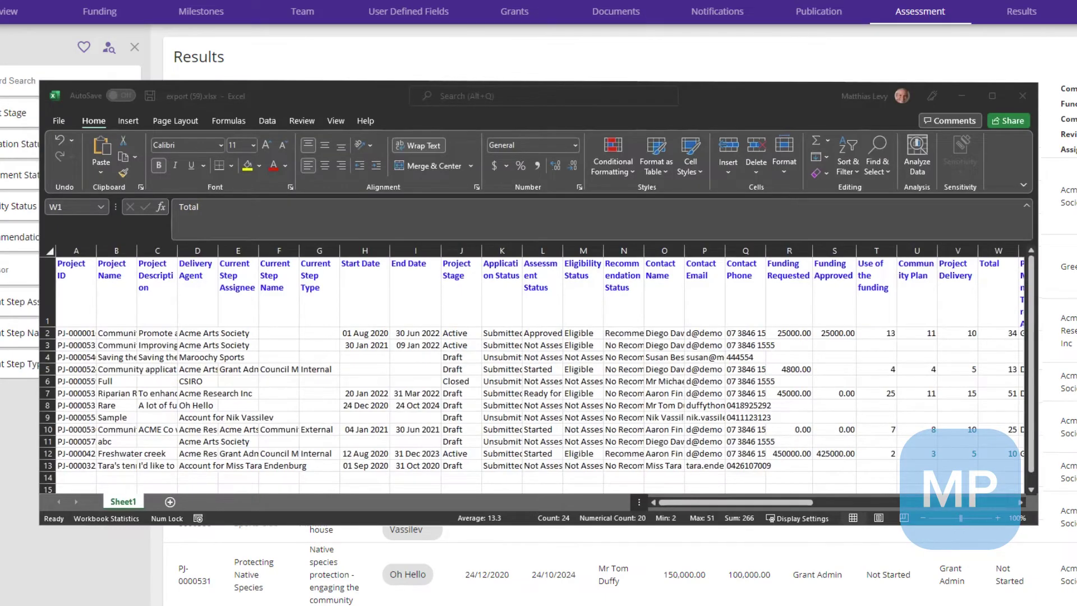
pyautogui.click(728, 507)
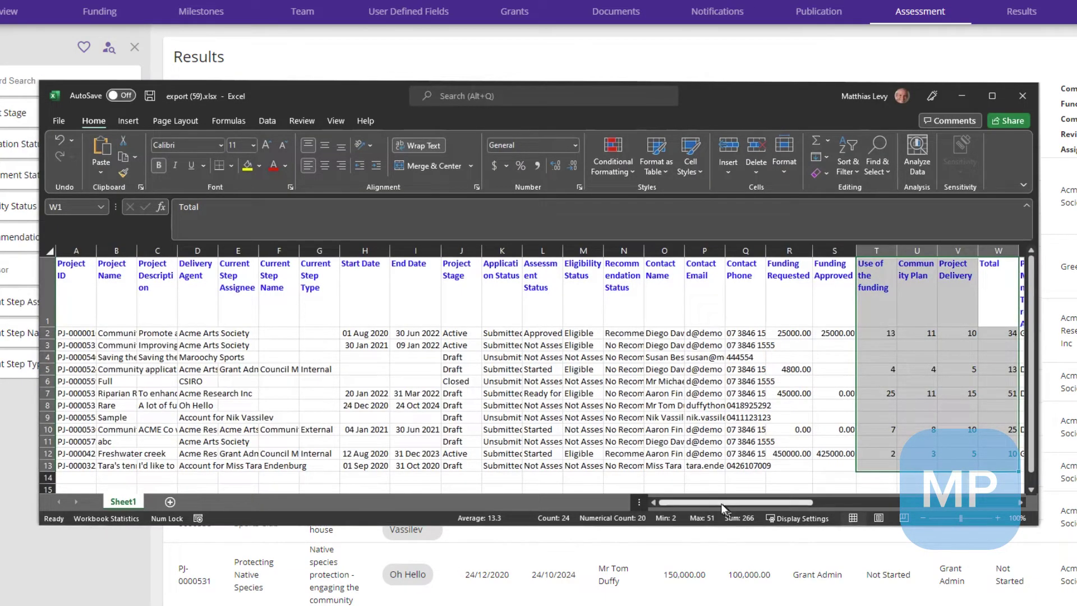
pyautogui.moveTo(715, 503); pyautogui.dragTo(925, 517)
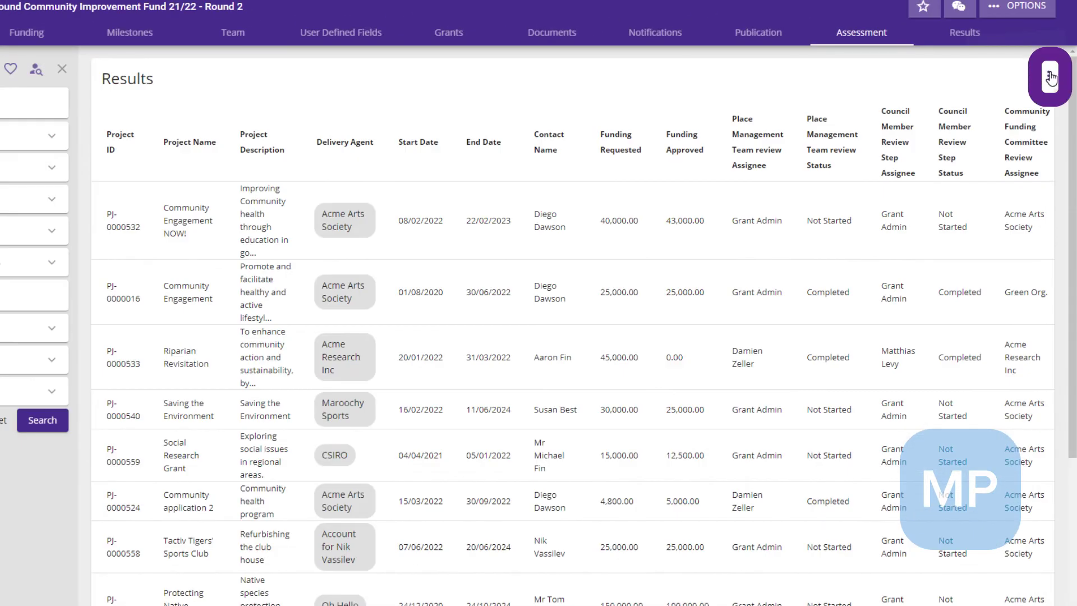
# - Start a bulk export from the assessment results, select all listed projects and continue to the export contents
pyautogui.click(1049, 78)
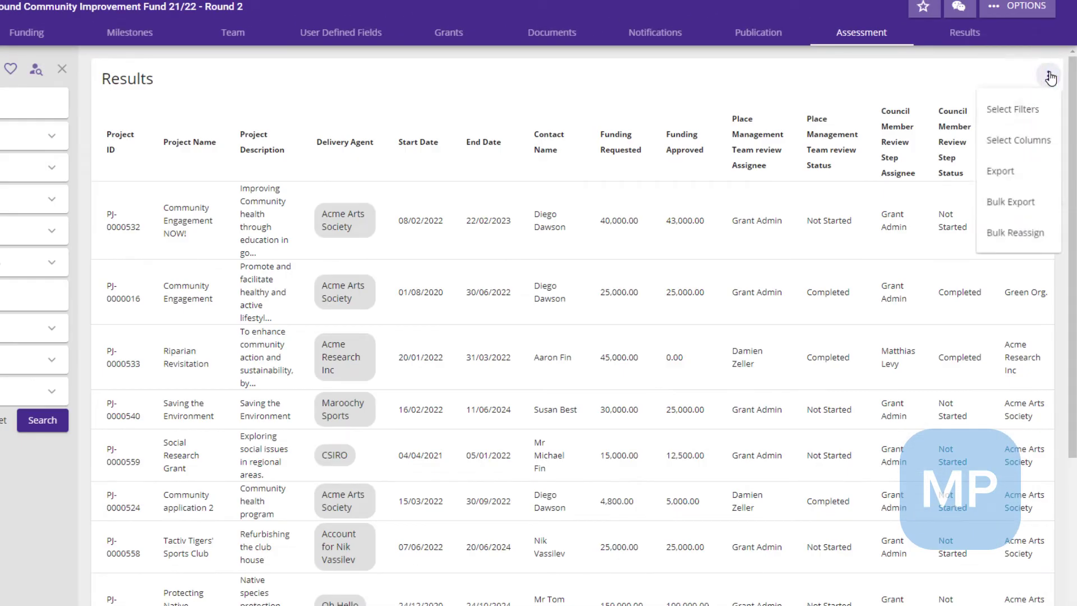
pyautogui.click(1038, 207)
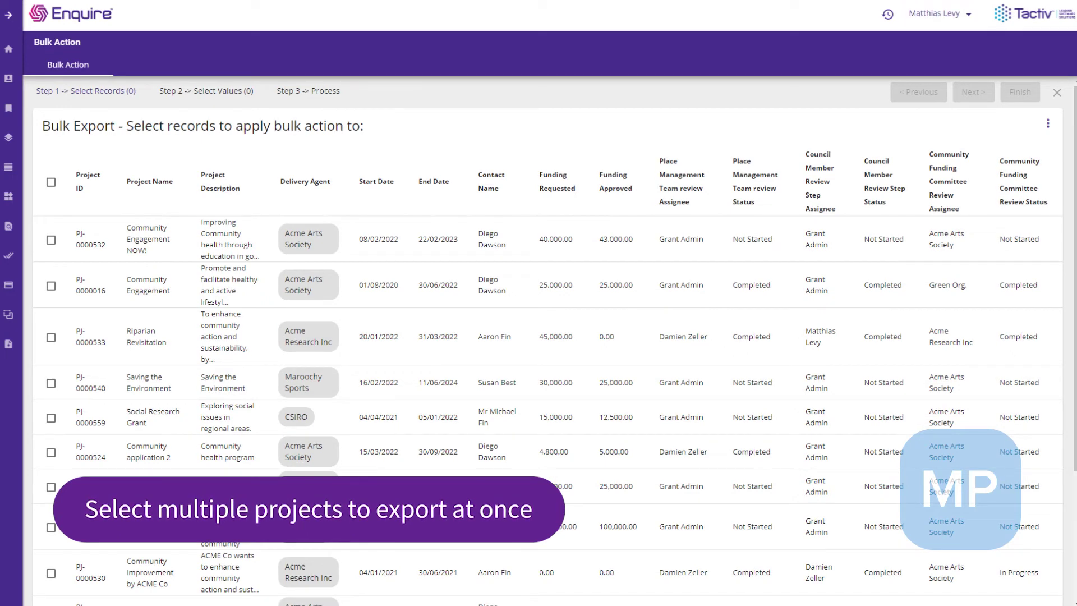
pyautogui.click(50, 183)
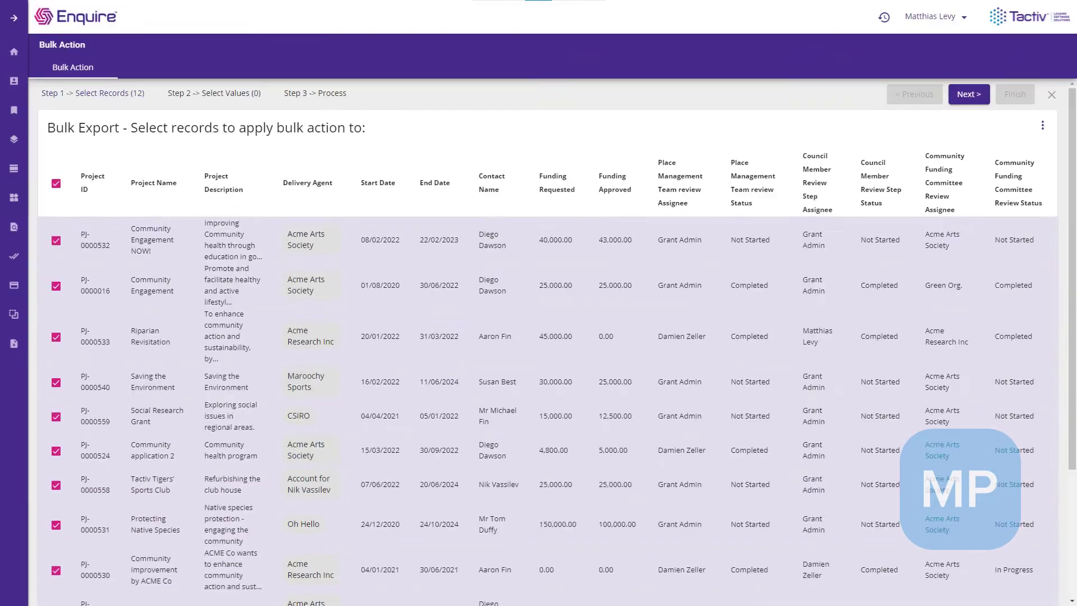
pyautogui.click(976, 94)
# - Run the bulk export with Project Application using the Project Application form, Project Attachments and Project Assessment Forms included
pyautogui.click(56, 166)
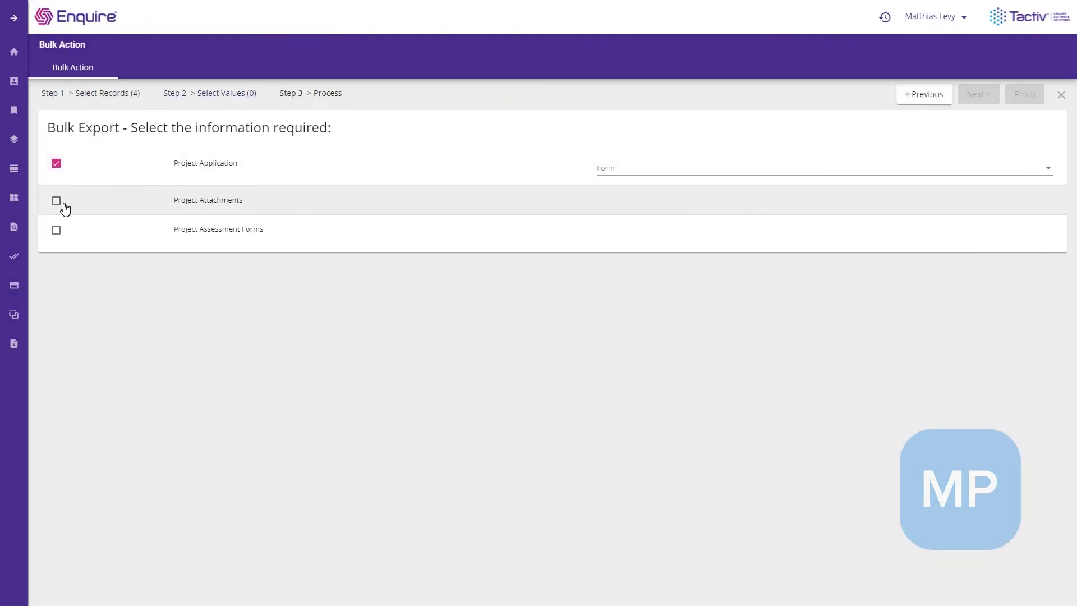
pyautogui.click(62, 203)
pyautogui.click(56, 231)
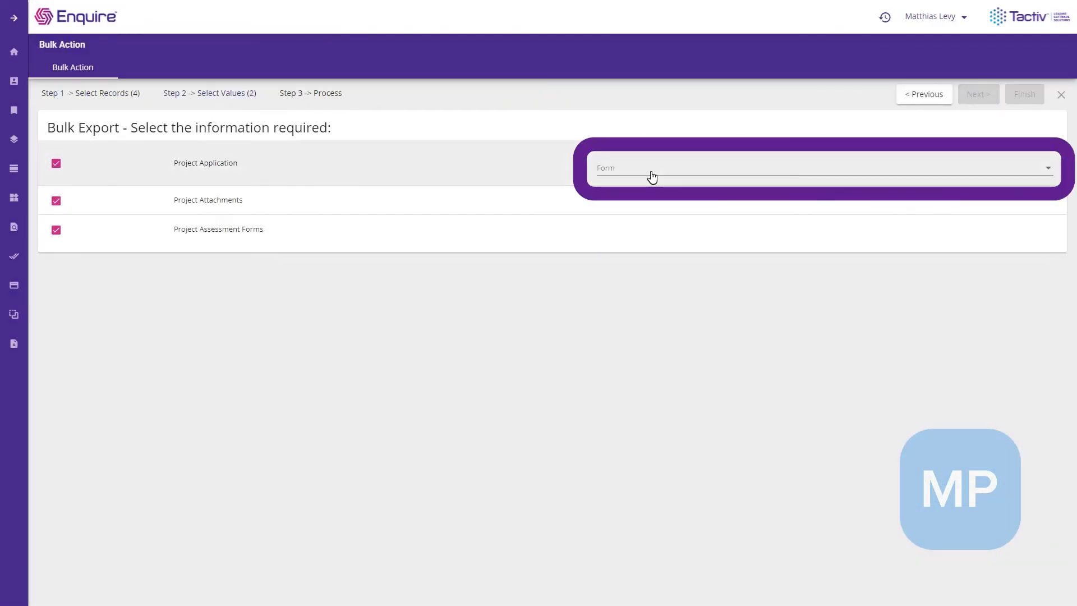
pyautogui.click(645, 169)
pyautogui.click(649, 169)
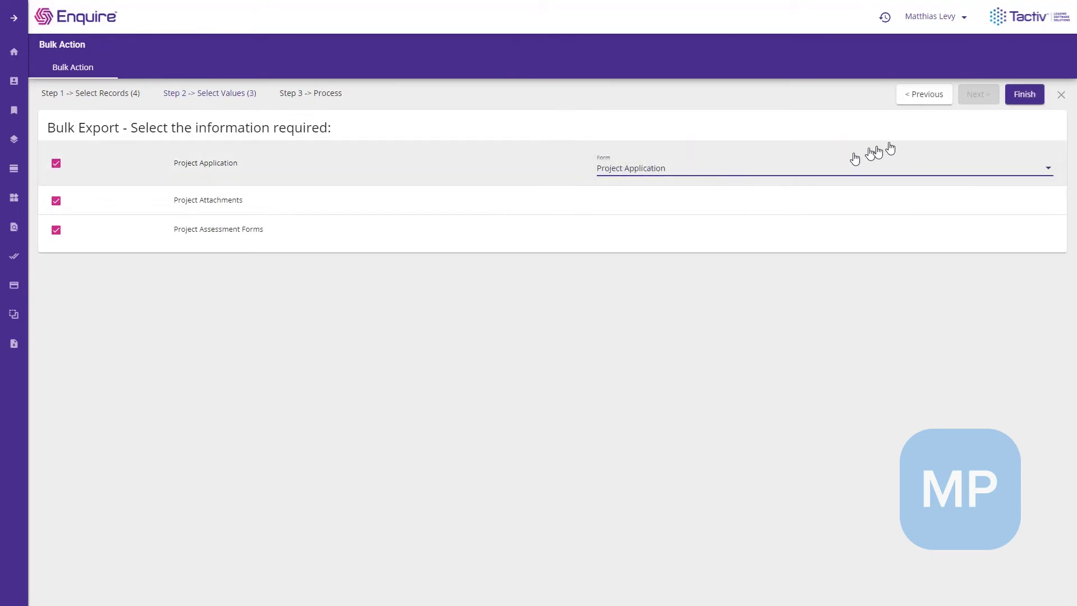
pyautogui.click(1012, 100)
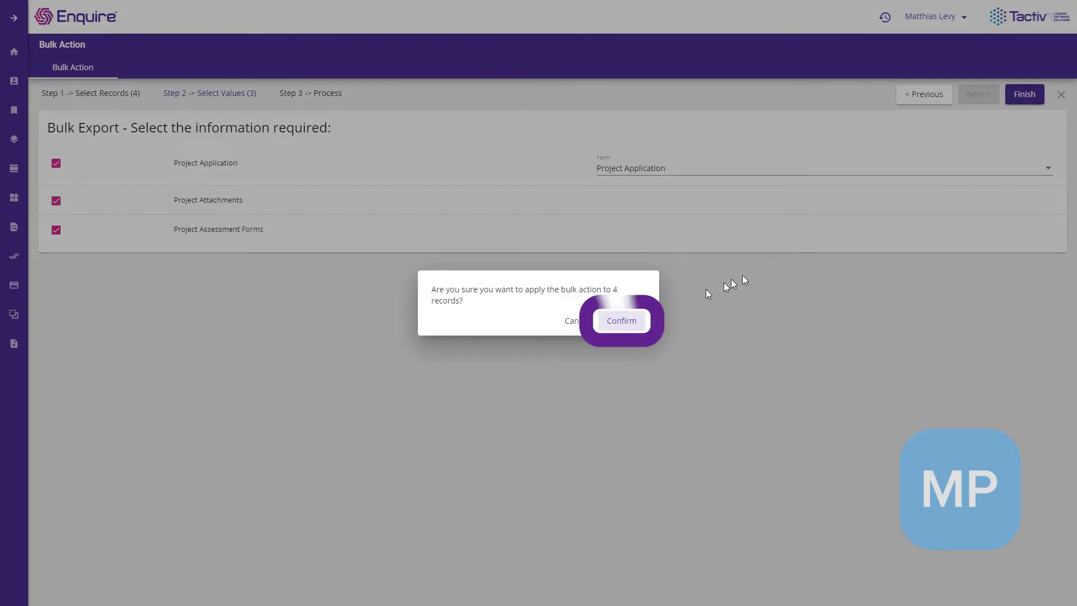
pyautogui.click(621, 321)
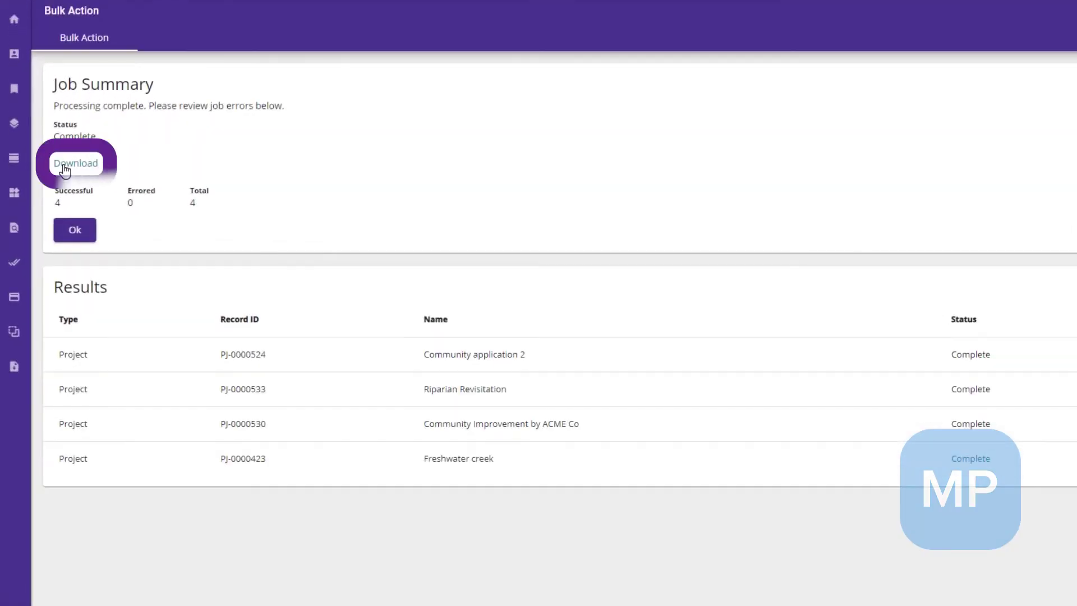
# - Download and open the bulk export archive, and read through the Riparian Revisitation project assessment form
pyautogui.click(65, 167)
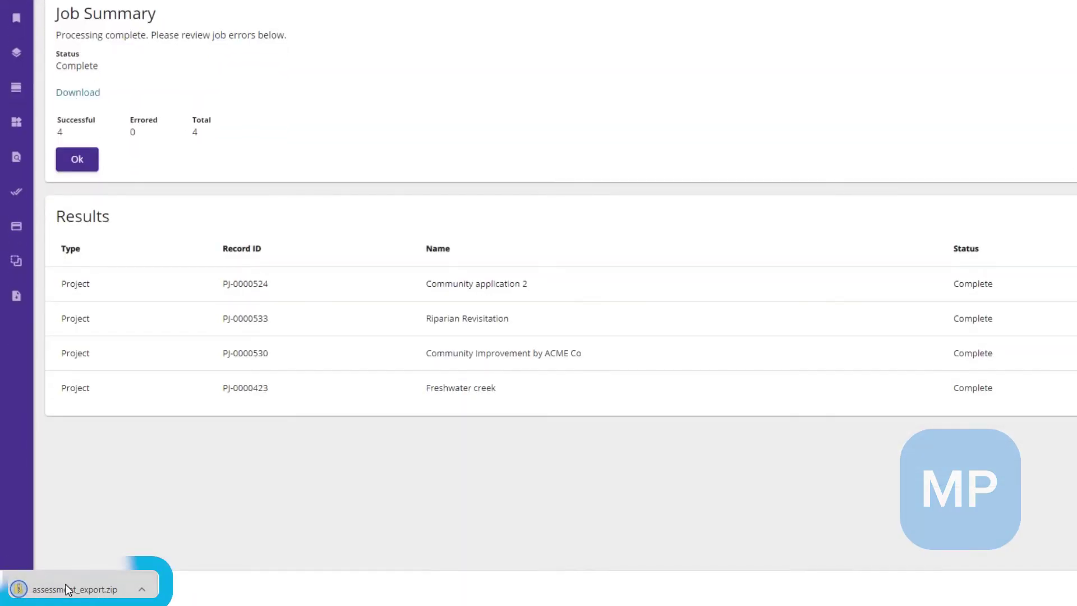
pyautogui.click(67, 589)
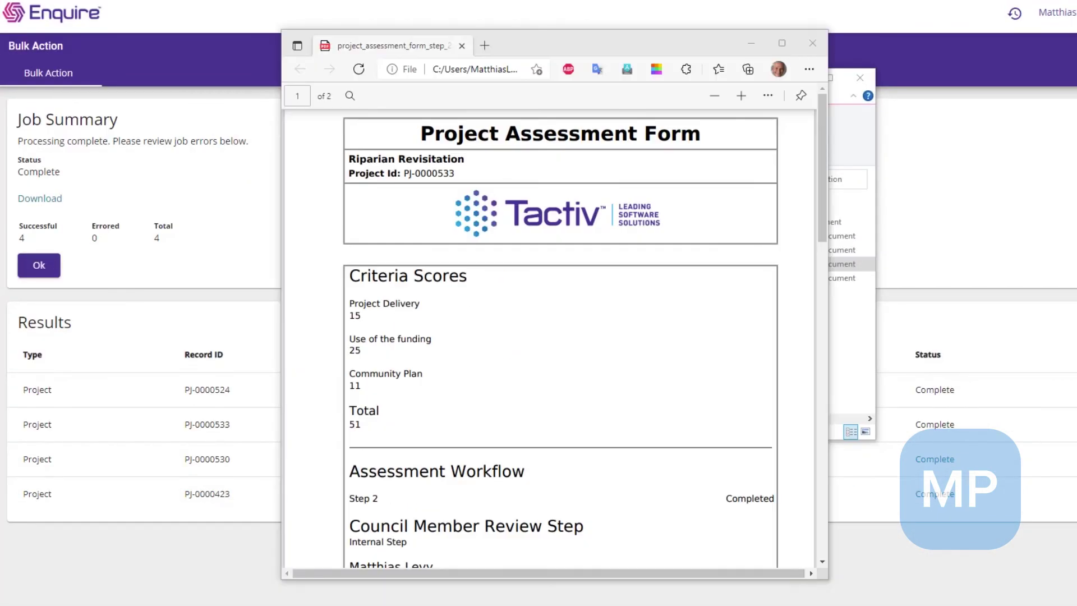
pyautogui.moveTo(820, 132); pyautogui.dragTo(826, 291)
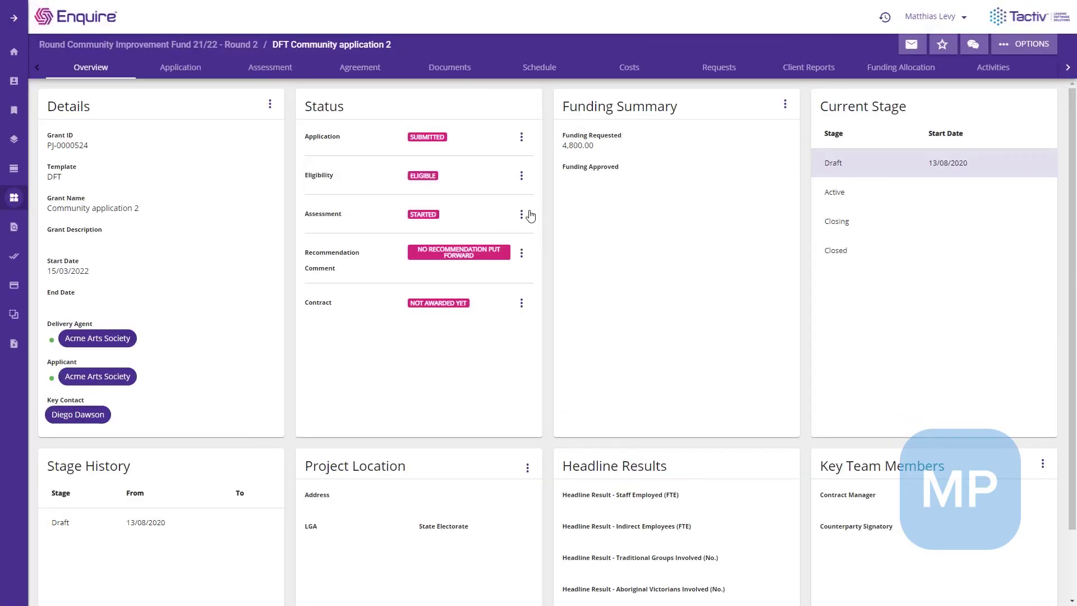
# - Set Community application 2's assessment status to Approved and its recommendation status to Recommended, commenting "Awarded by the moderation committee meeting of the 16/02/2022"
pyautogui.click(522, 214)
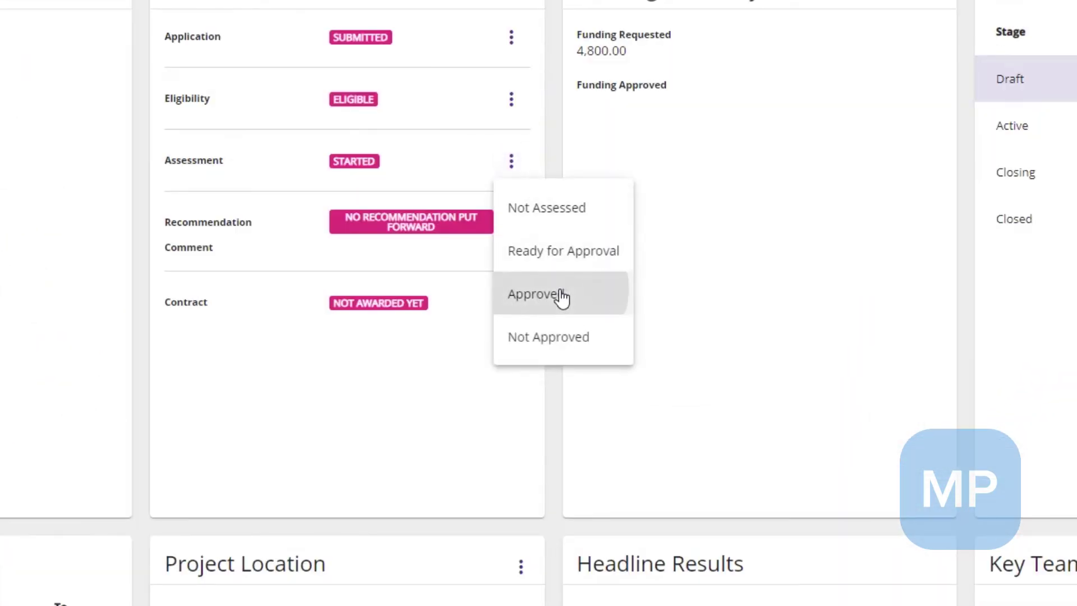
pyautogui.click(561, 296)
pyautogui.click(511, 224)
pyautogui.click(520, 272)
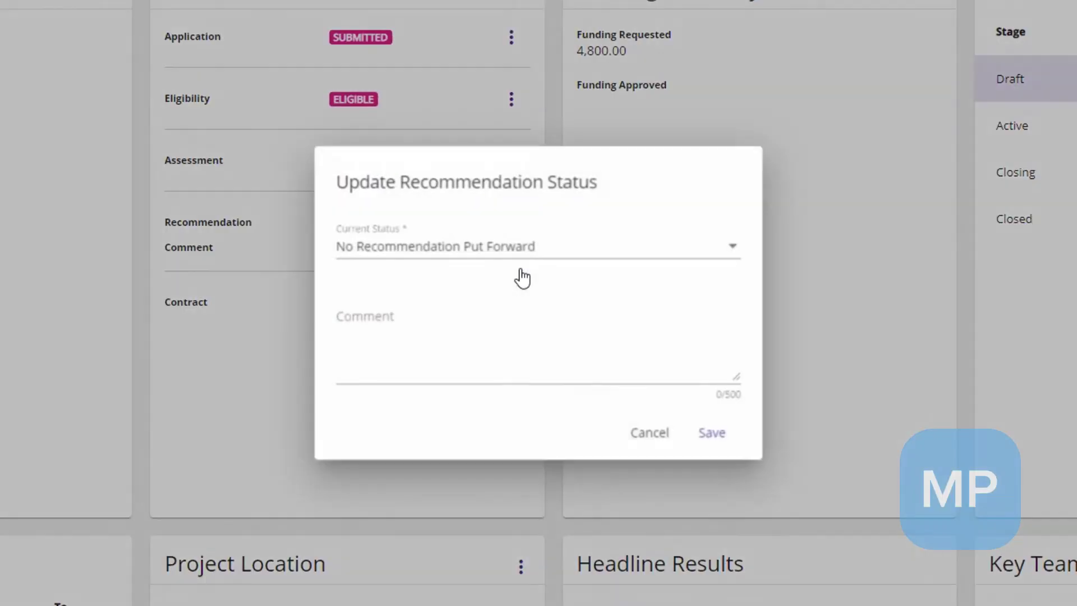
pyautogui.click(516, 253)
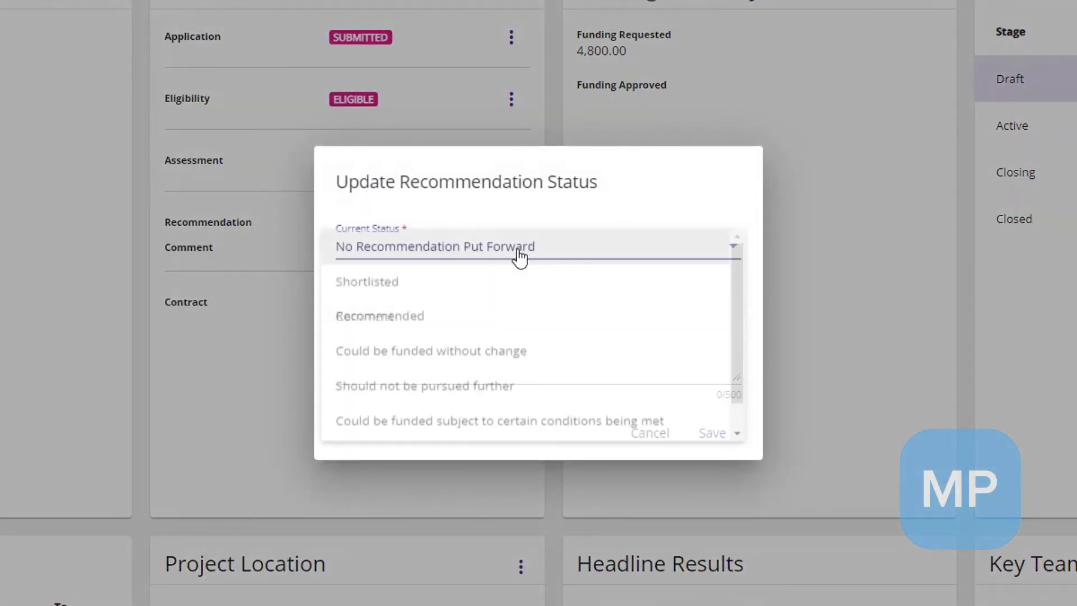
pyautogui.click(445, 323)
pyautogui.click(392, 365)
pyautogui.write('Awarded by the moderation committee meeting of the 16/02/2022')
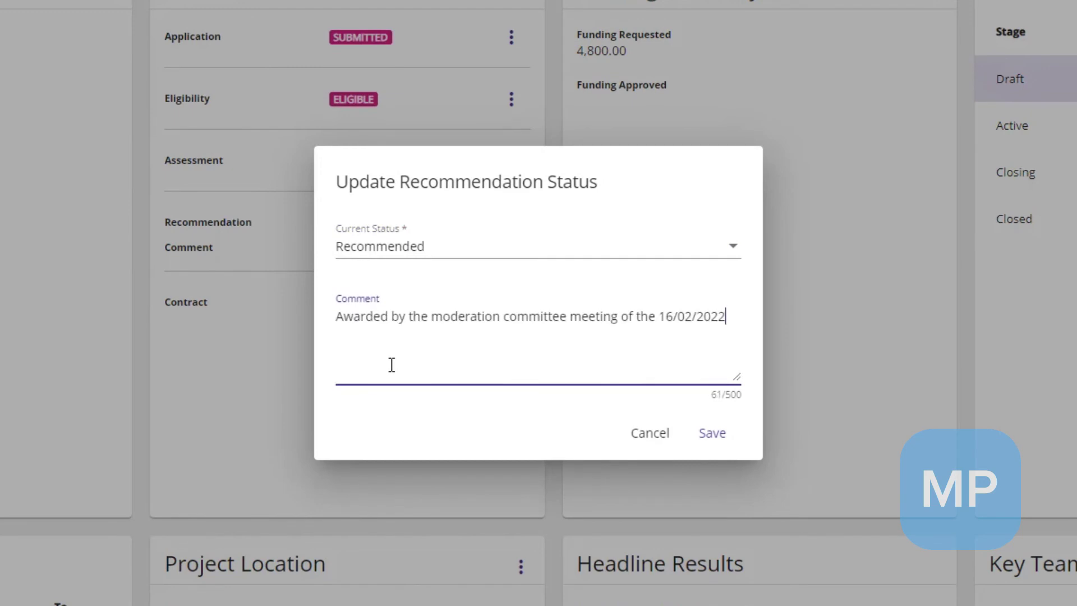